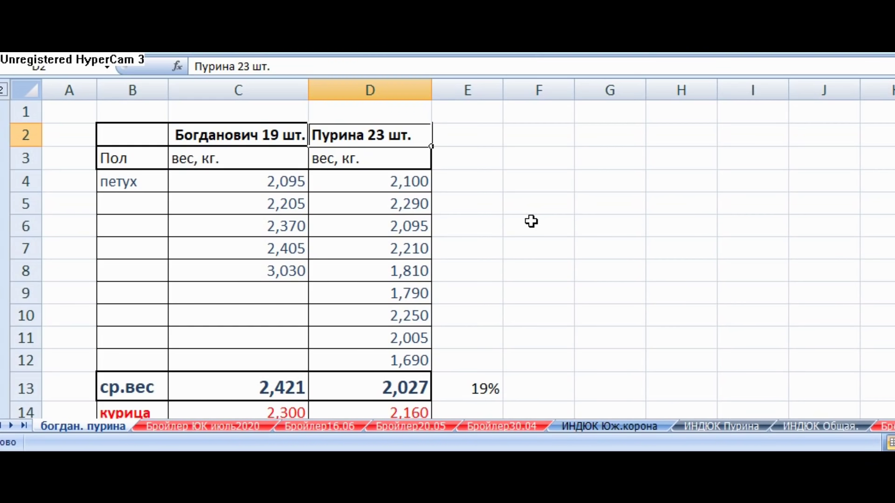
- Examine the headings of the two feed groups in C2 and D2 of the weight table
click(527, 181)
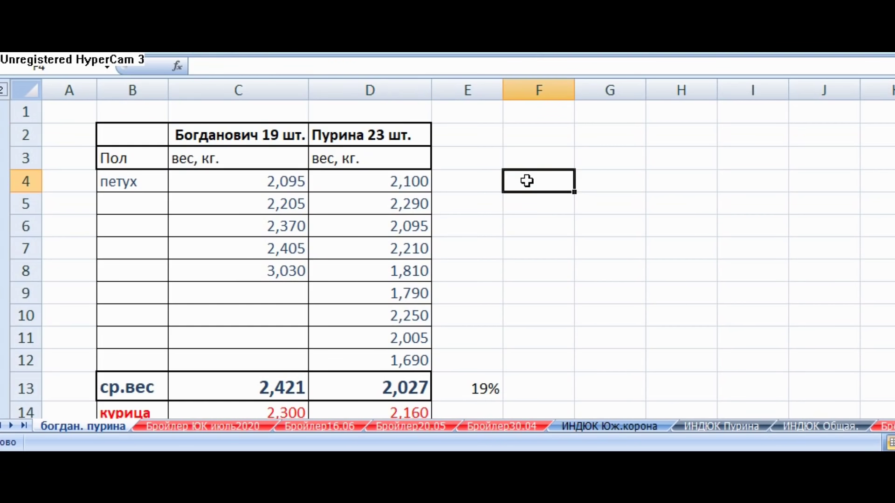
click(282, 138)
click(362, 146)
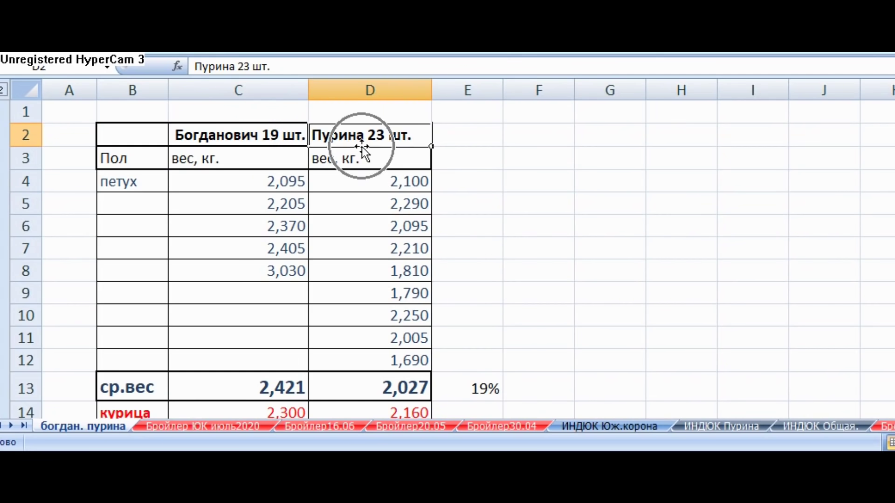
click(588, 198)
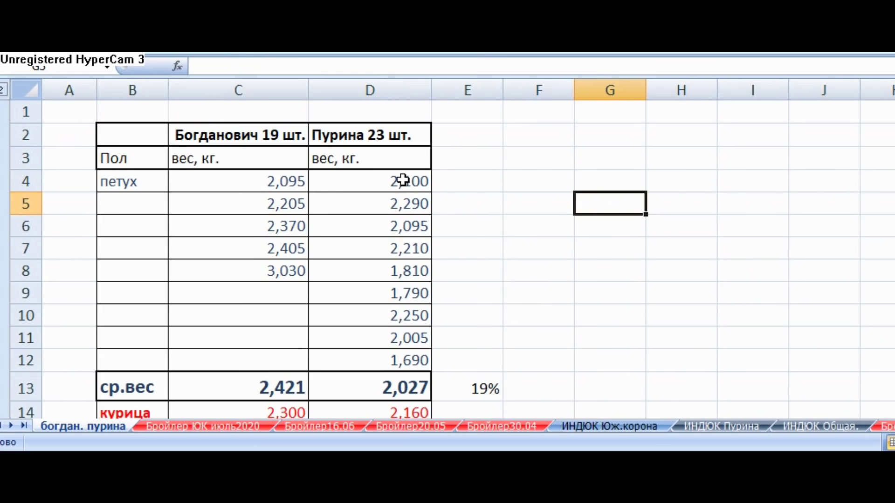
- Select the rooster weights in C4:C9 and those in D4:D12 to read each group's bird count and average
drag(292, 181, 279, 288)
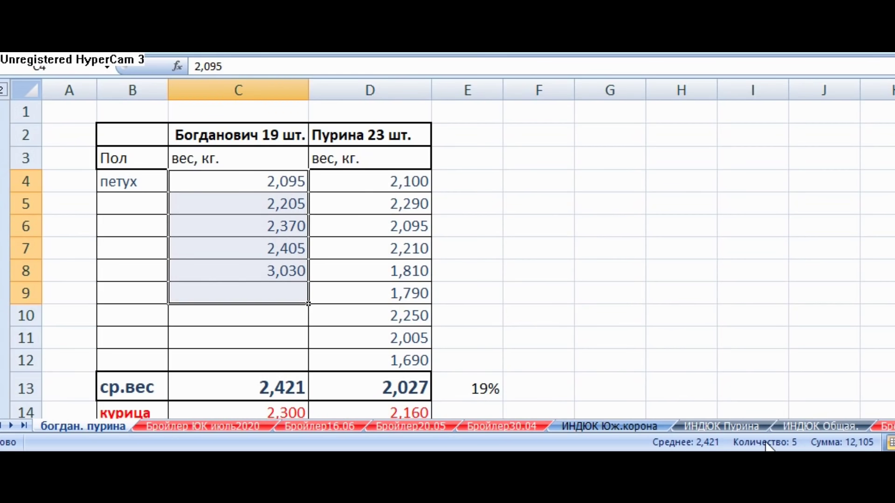
drag(387, 175, 405, 365)
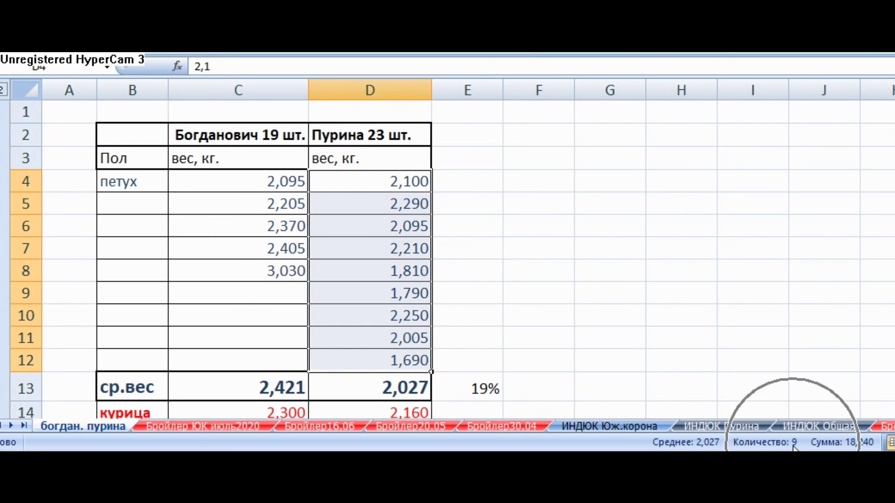
click(628, 368)
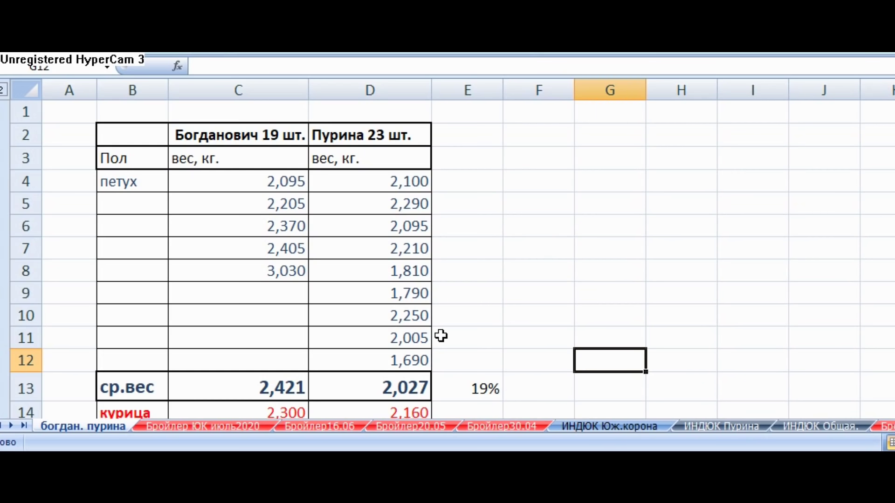
- Inspect the roosters' average-weight formulas in C13 and D13 and the percentage-difference formula in E13
click(262, 389)
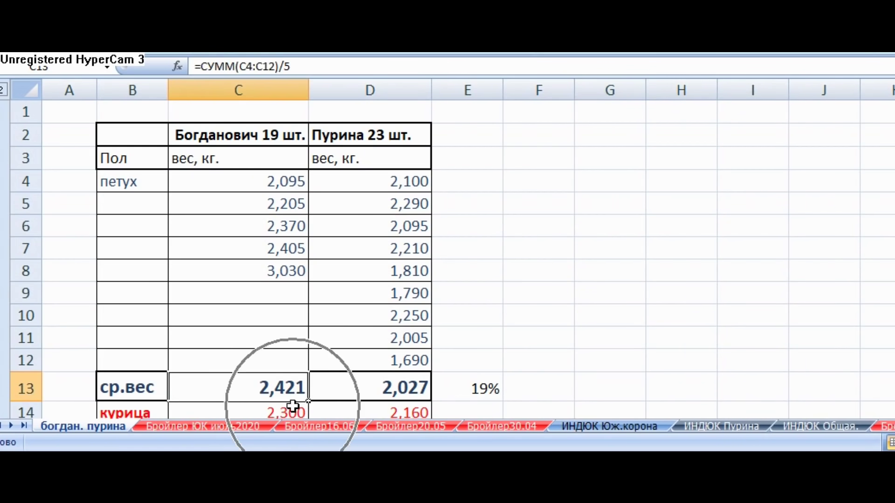
click(405, 390)
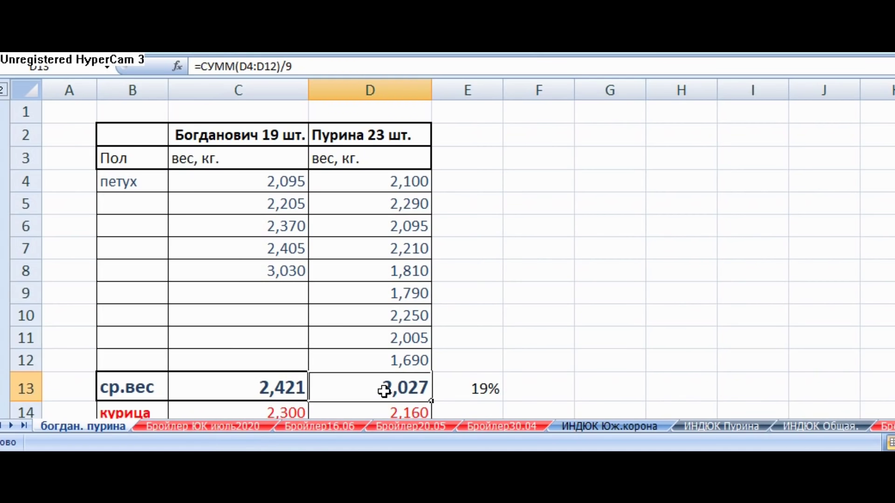
click(458, 392)
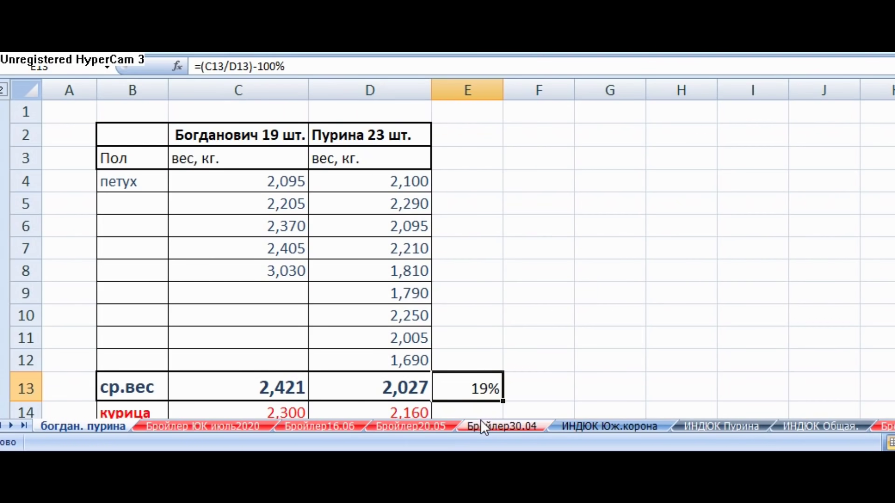
- Review the hen section and select its weights in C14:C27 to read the bird count and average
scroll(607, 293, down, 4)
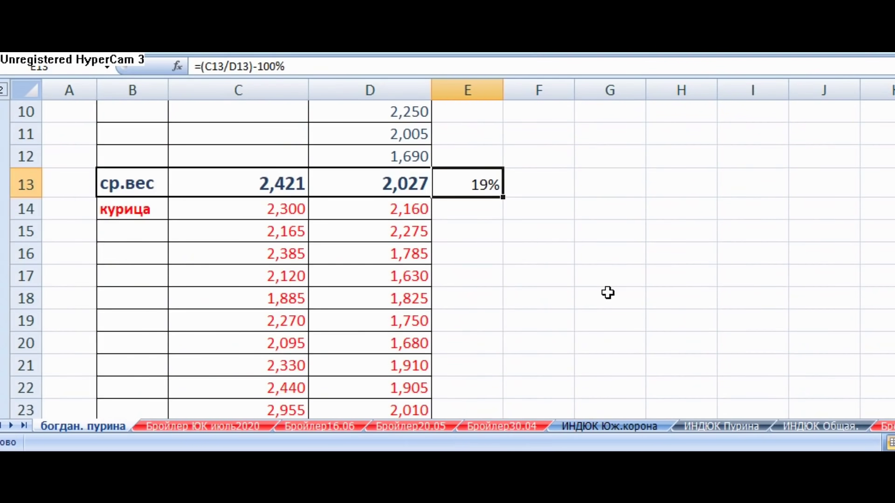
scroll(608, 292, down, 1)
scroll(645, 230, down, 1)
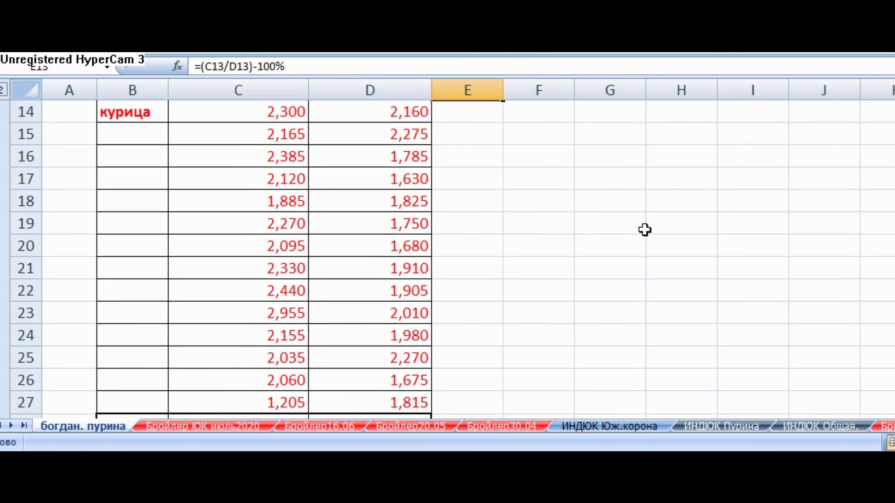
scroll(645, 229, down, 1)
scroll(643, 236, up, 2)
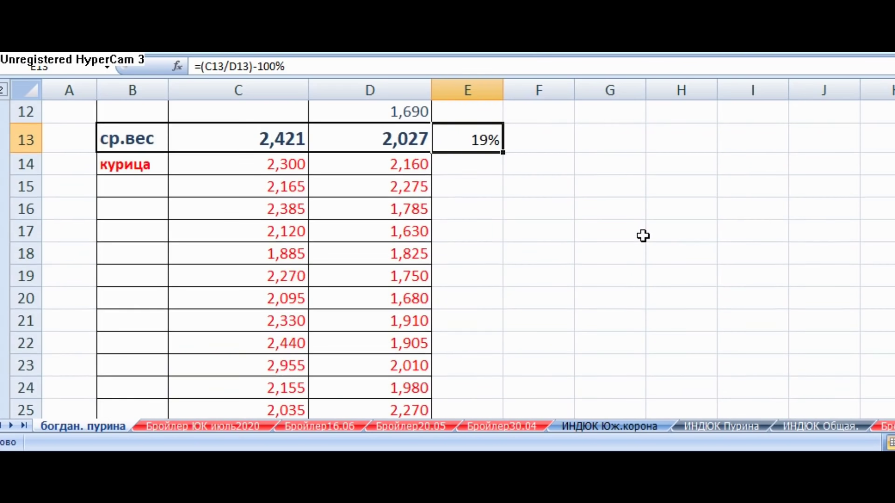
scroll(643, 236, down, 1)
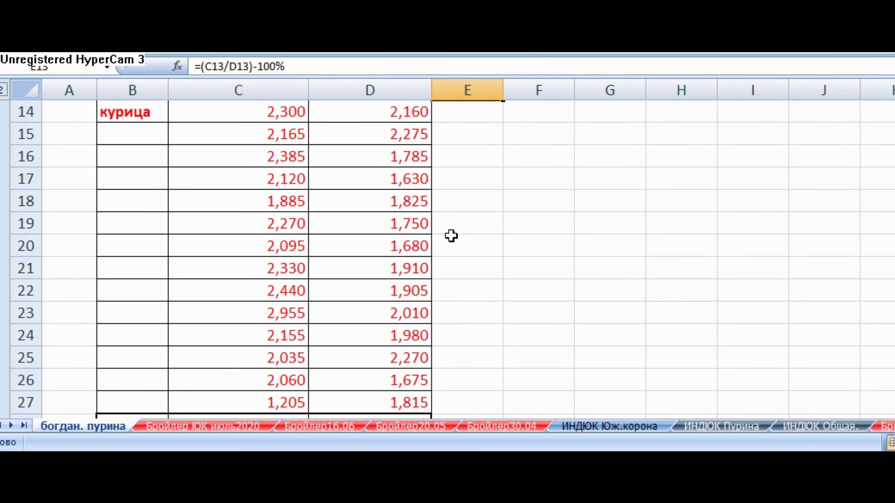
drag(292, 401, 280, 177)
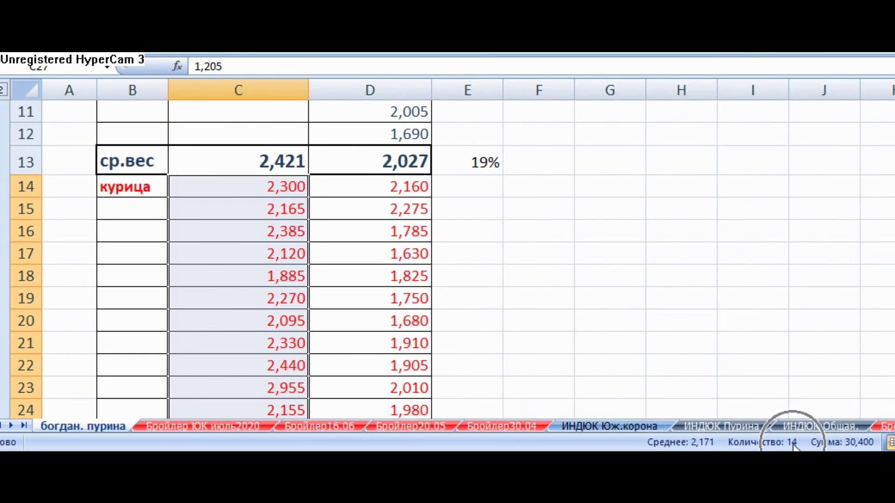
- Inspect the hens' average-weight formulas in C28 and D28 and the percentage-difference formula in E28
scroll(378, 206, down, 2)
click(297, 350)
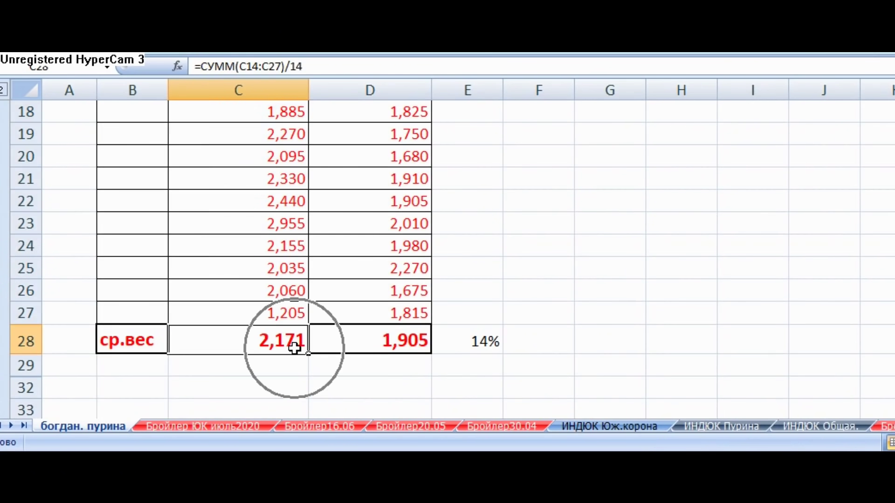
click(400, 340)
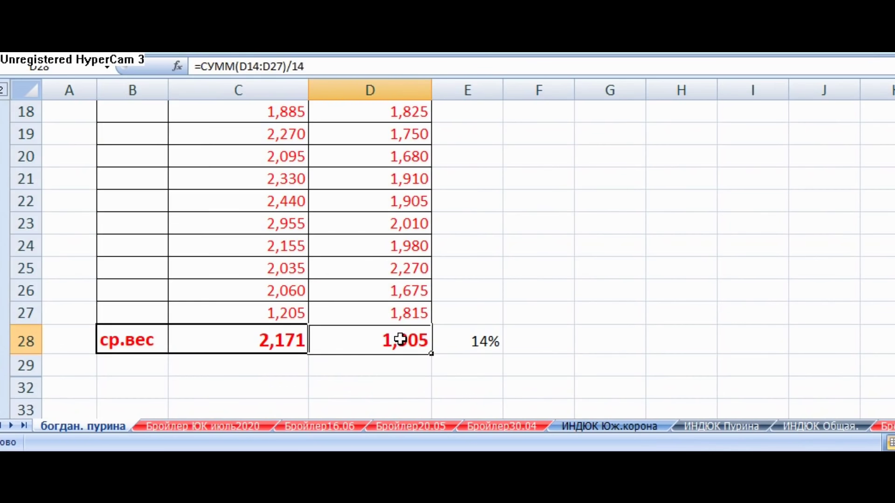
click(473, 339)
click(266, 76)
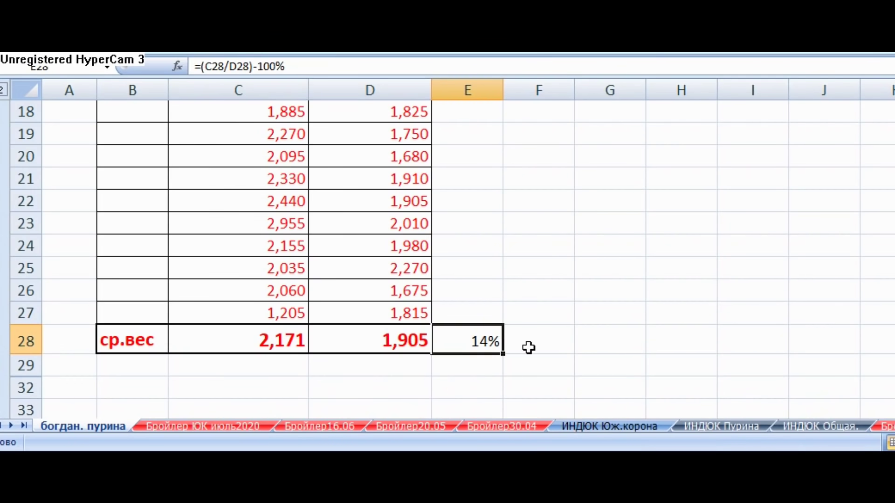
- Compare the rooster and hen average rows and add E13 to the selected E28 to read the average of both percentages
scroll(585, 320, up, 2)
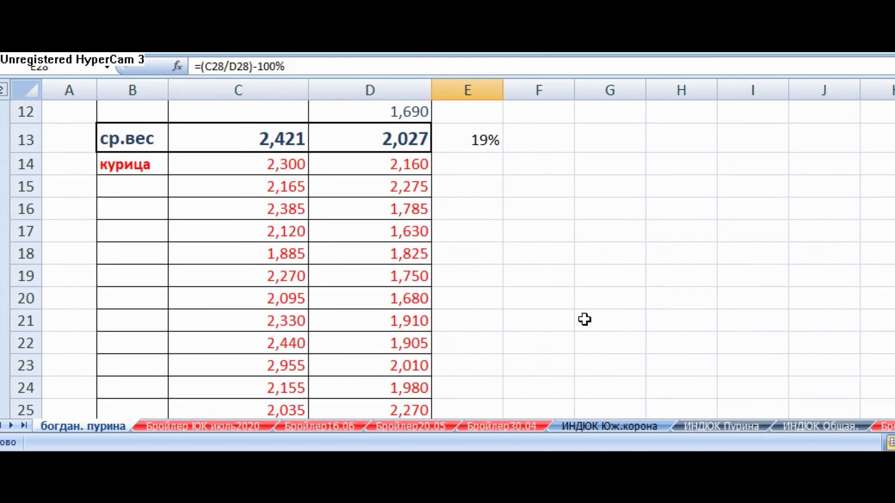
scroll(585, 319, down, 1)
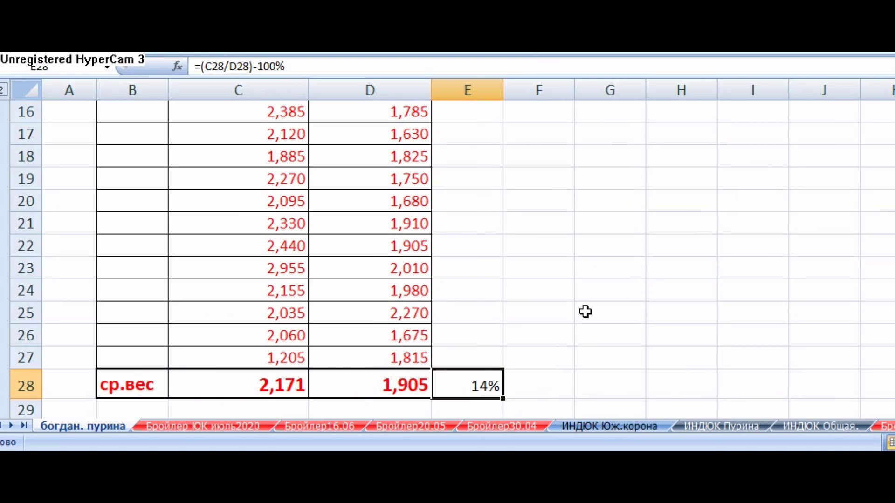
scroll(620, 346, up, 2)
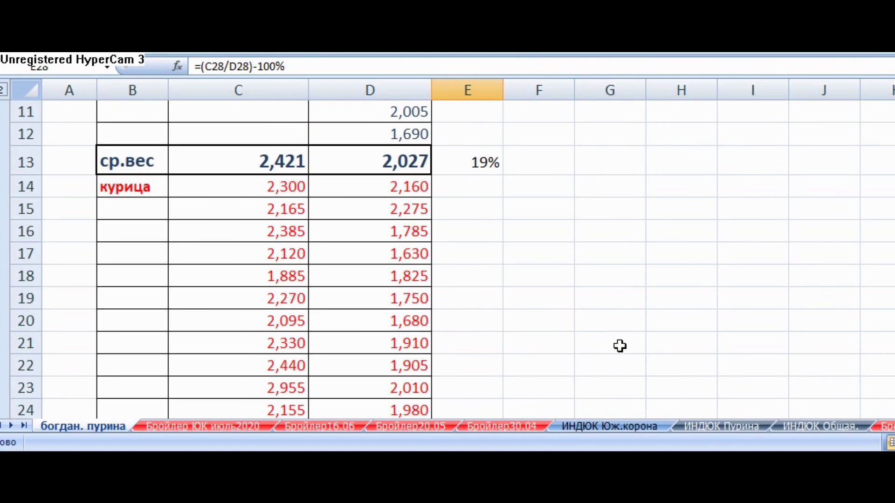
scroll(620, 346, down, 2)
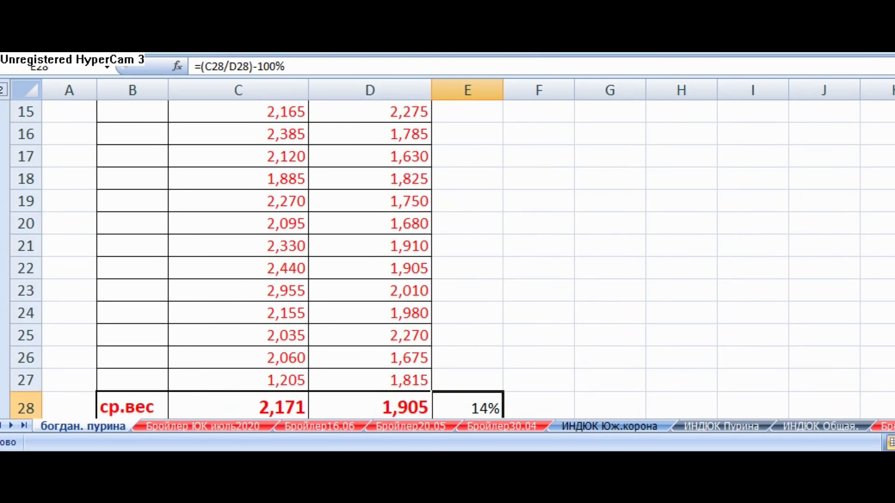
scroll(447, 247, down, 4)
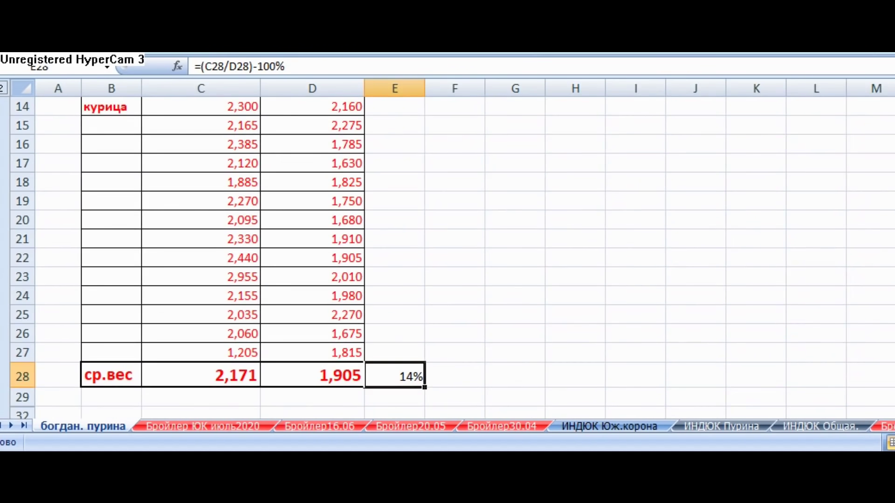
scroll(625, 296, up, 1)
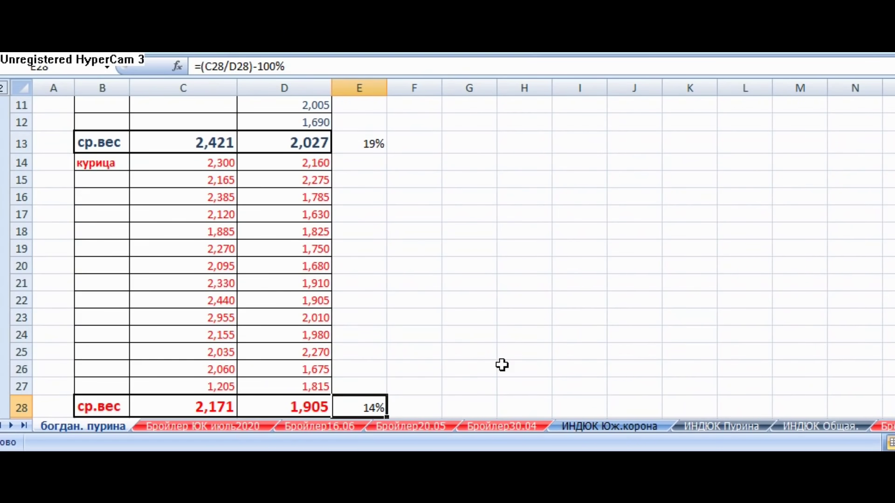
ctrl+click(373, 143)
- Review the whole weight table, from the feed group headings to the overall averages in rows 30 and 31
scroll(380, 225, down, 1)
scroll(379, 225, down, 2)
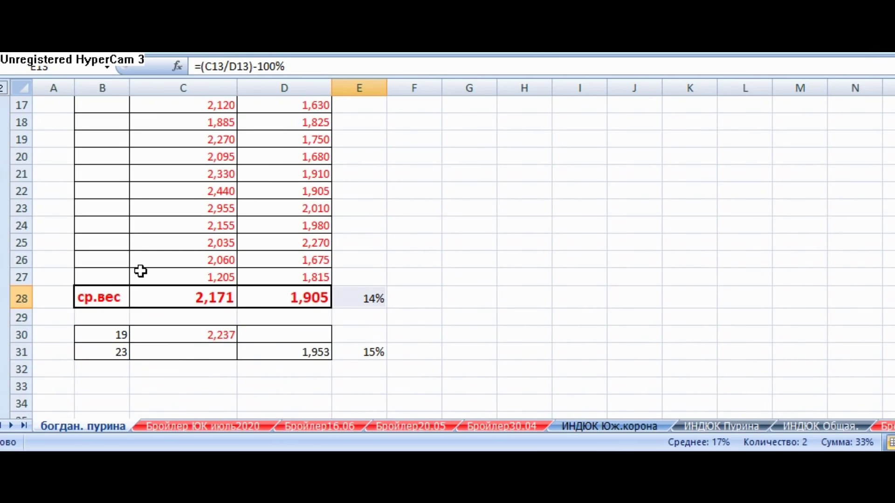
scroll(462, 300, up, 4)
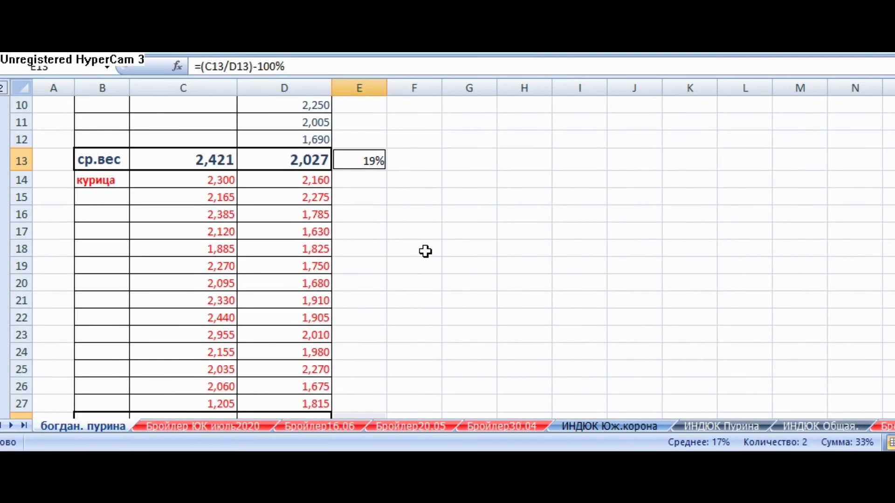
scroll(425, 251, up, 2)
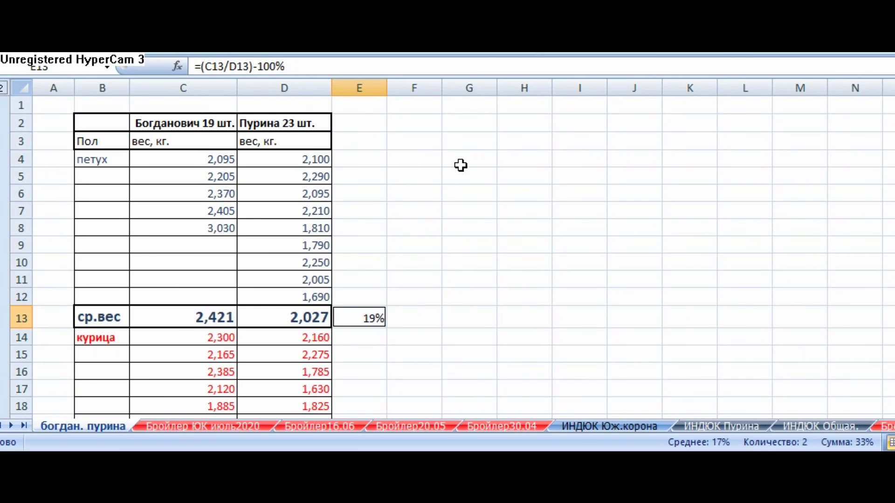
scroll(460, 167, down, 2)
scroll(460, 169, down, 3)
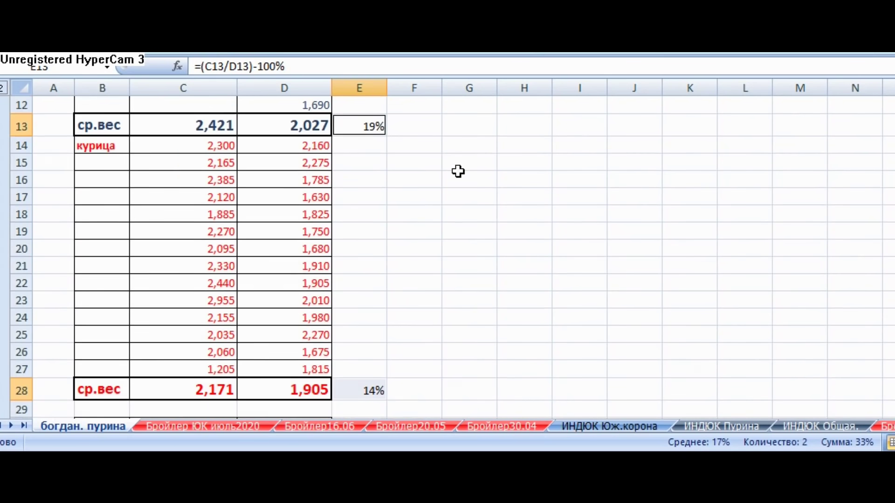
scroll(458, 171, up, 1)
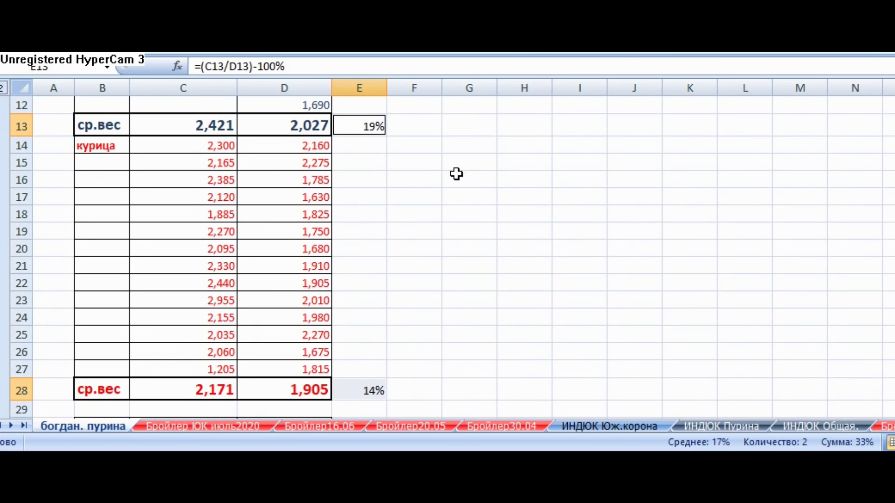
- Select E13 and E28 together again to read their average difference, and clear the selection
click(375, 126)
ctrl+click(374, 390)
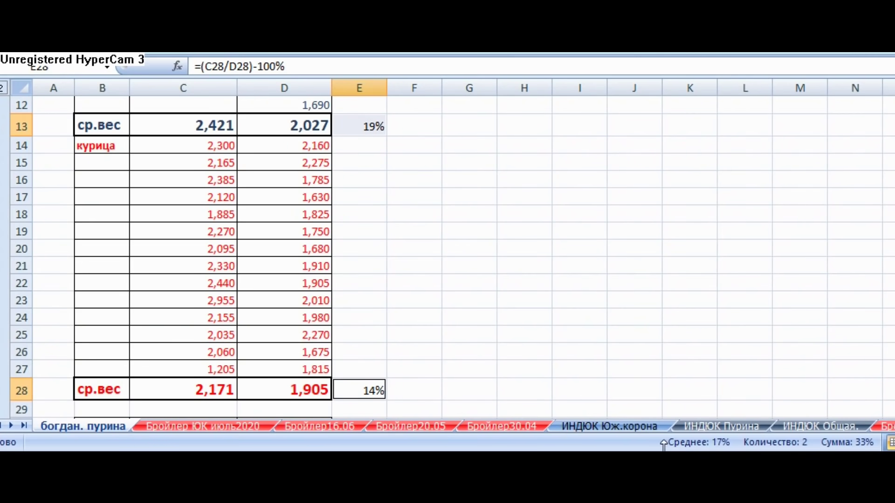
click(437, 318)
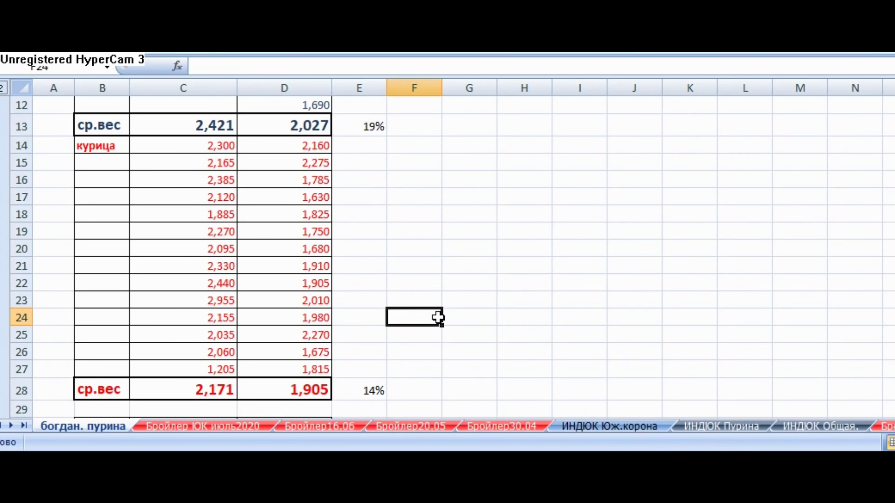
- Compare the roosters' and hens' results with the overall averages and percentage difference in rows 30 and 31
scroll(438, 318, down, 1)
scroll(439, 318, down, 4)
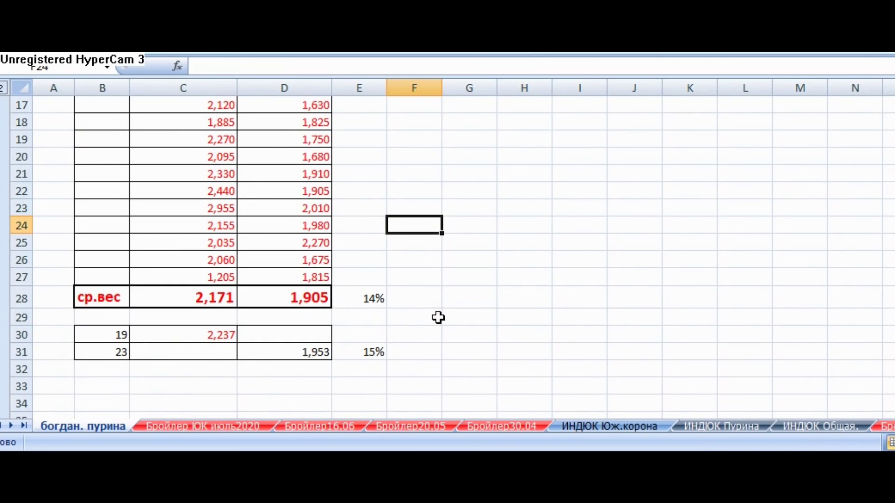
scroll(404, 334, up, 3)
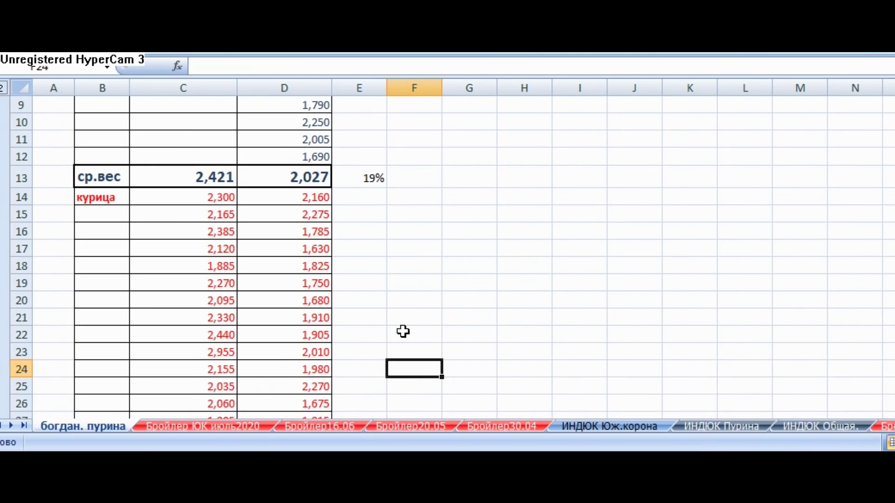
scroll(404, 331, up, 3)
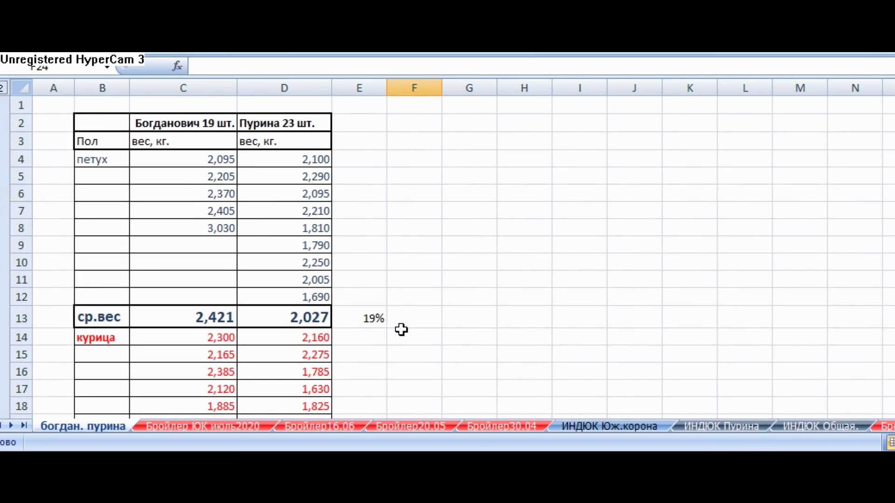
scroll(401, 330, down, 2)
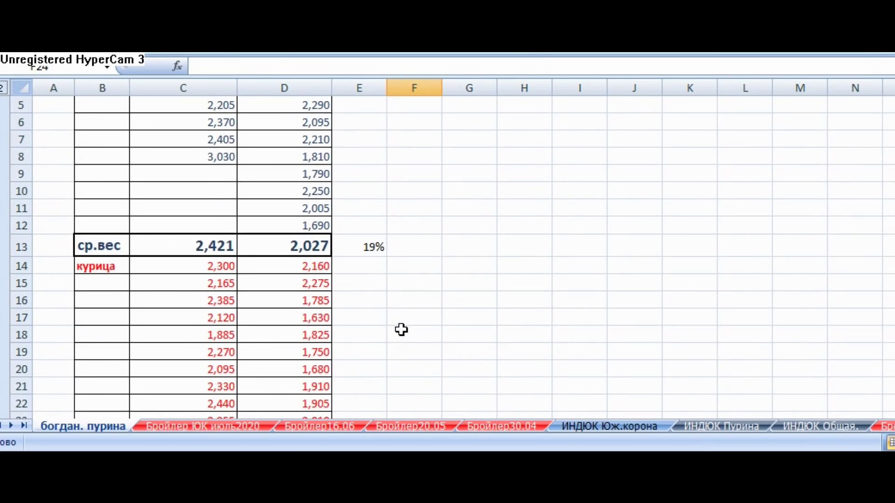
scroll(402, 330, down, 4)
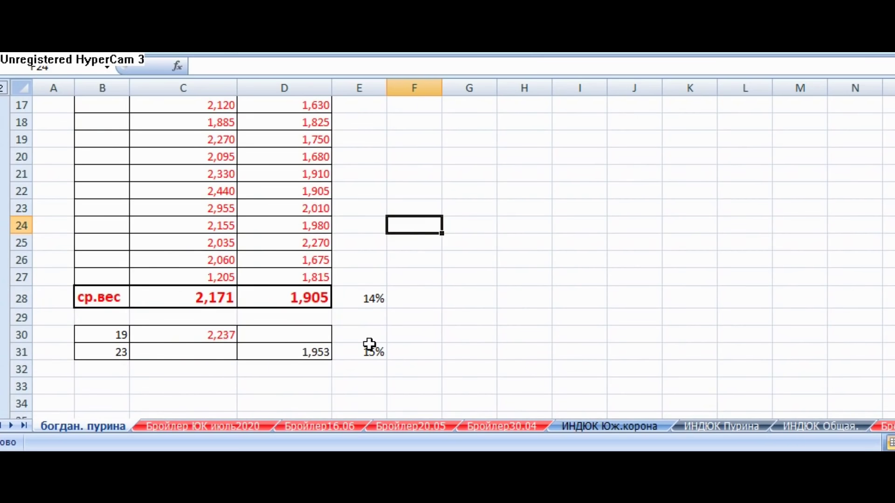
- Compare the overall average weights in C30 and D31 and inspect the percentage difference formula in E31
scroll(527, 299, up, 2)
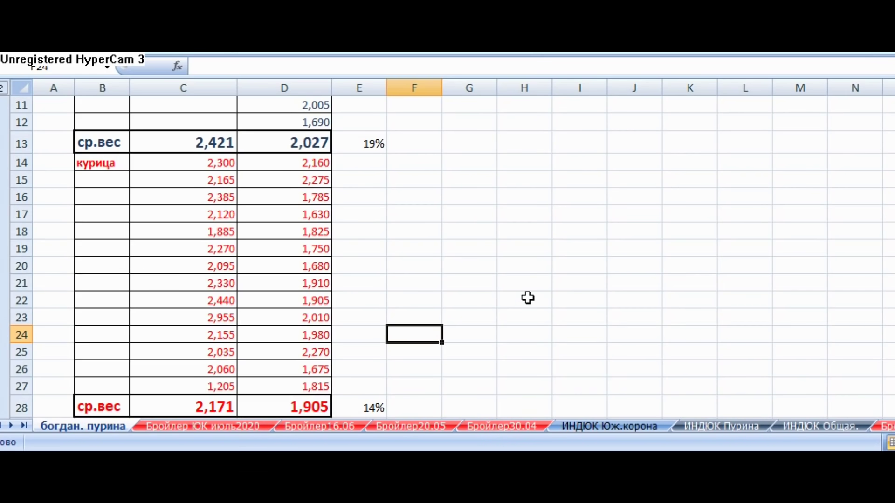
scroll(527, 298, down, 2)
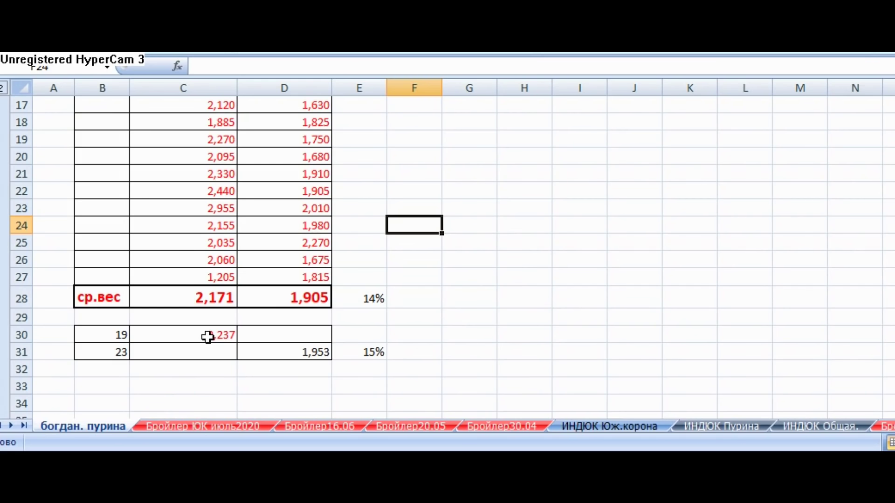
click(207, 336)
click(290, 355)
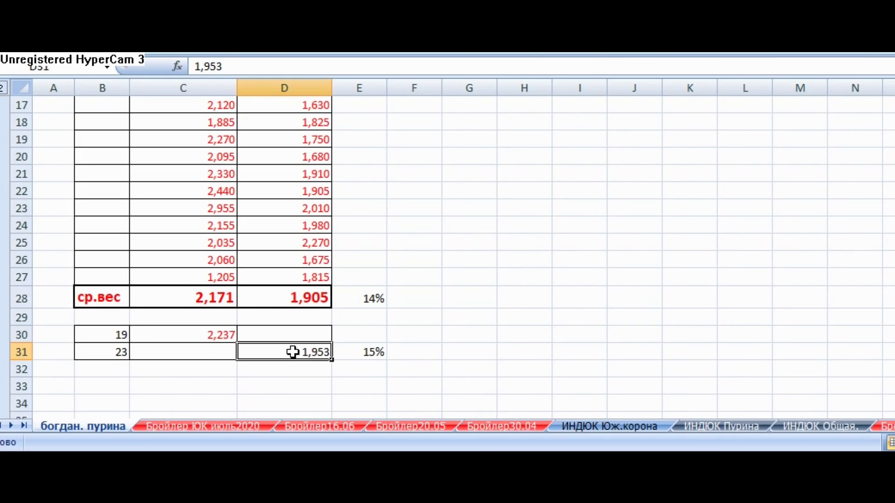
click(363, 353)
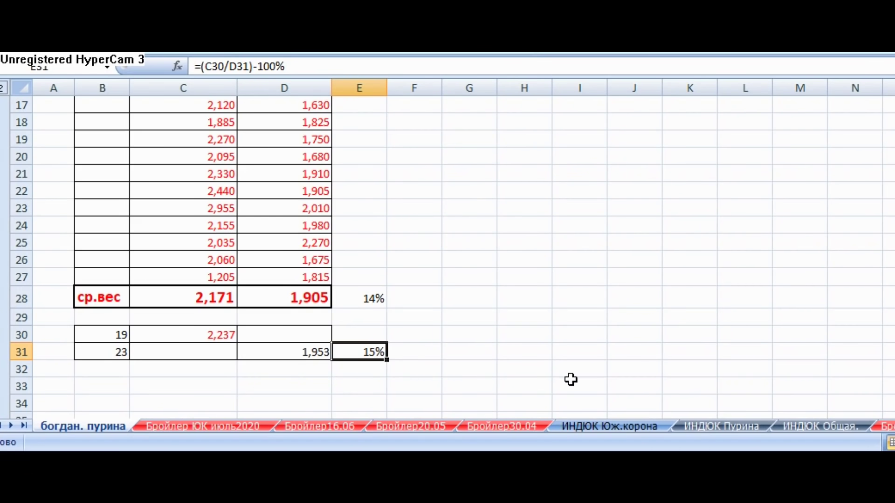
scroll(471, 329, up, 1)
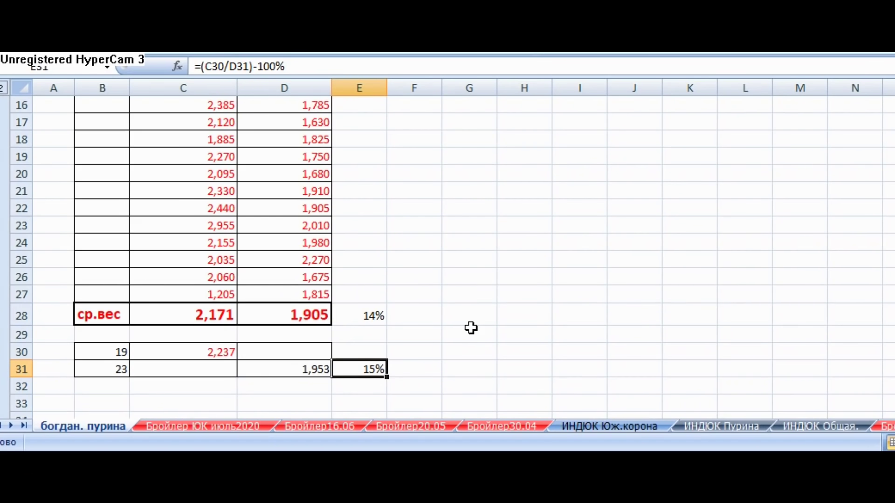
scroll(471, 328, up, 5)
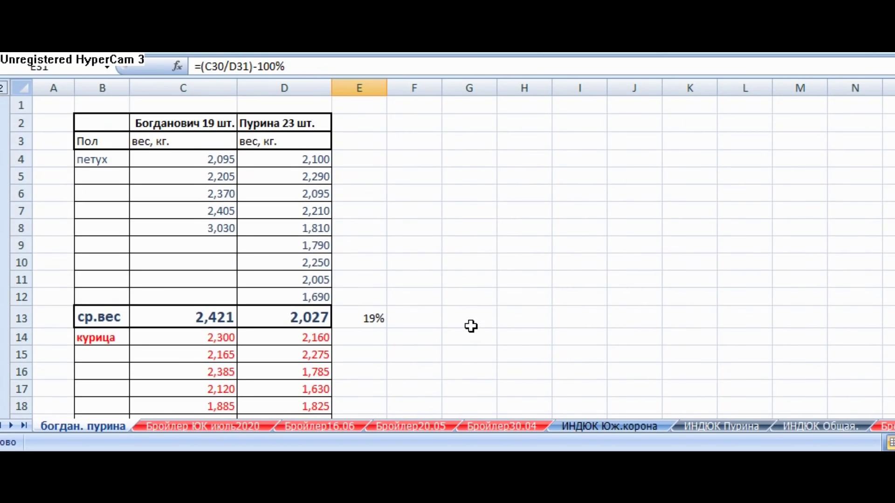
- Make the rooster label "петух" in B4 bold
click(429, 228)
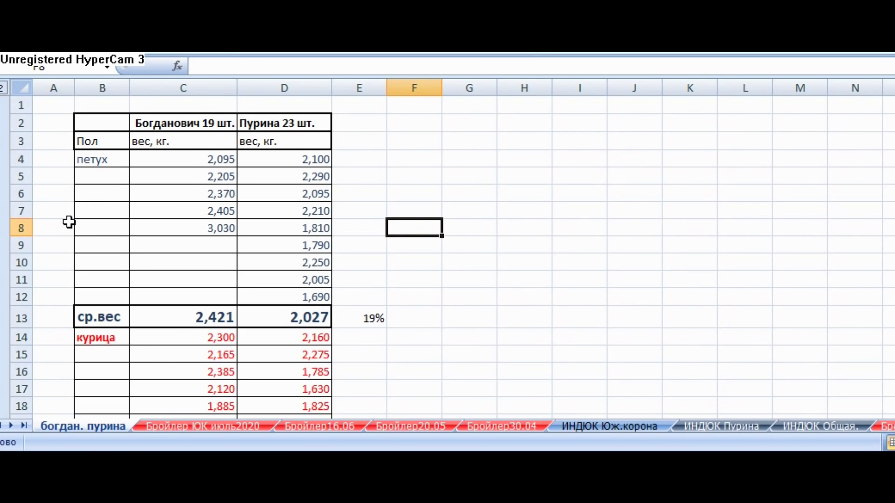
click(90, 159)
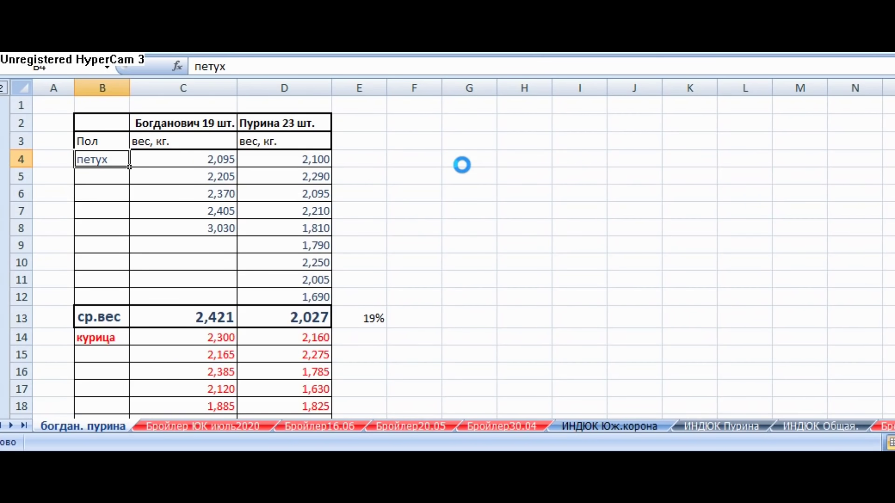
key(ctrl+b)
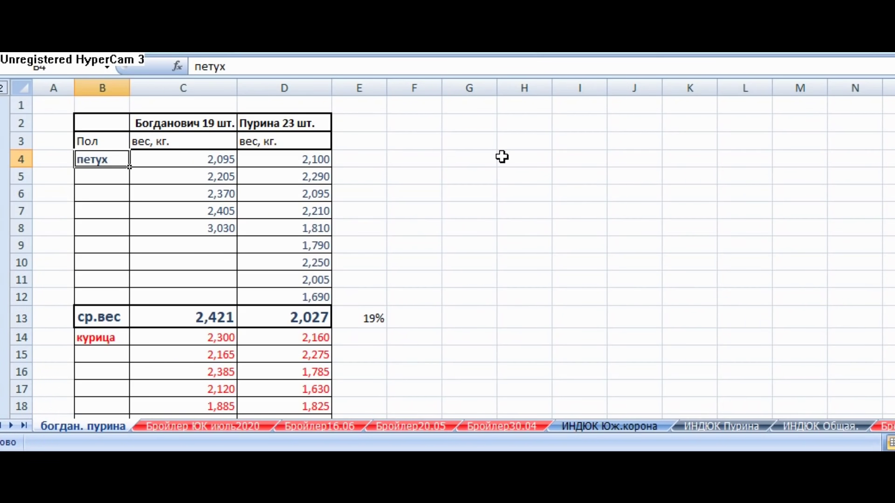
- Add the rooster and hen percentage differences in F28 with the formula =E13+E28
scroll(498, 204, down, 1)
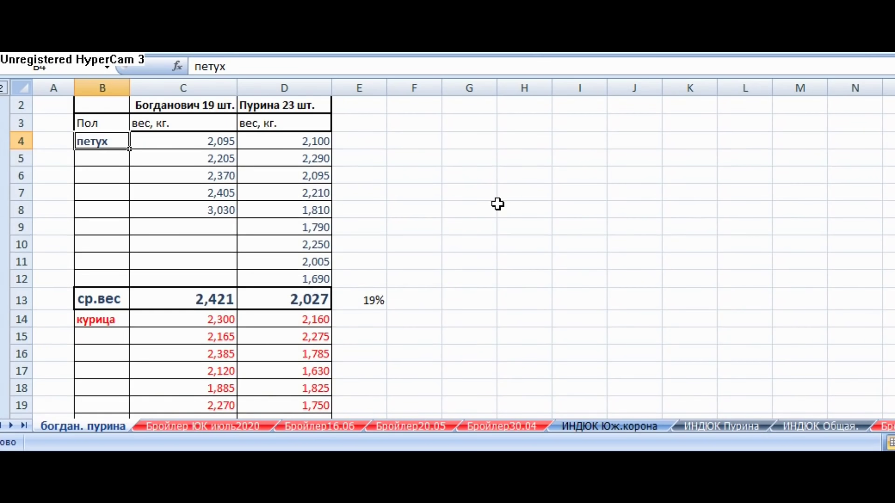
scroll(497, 204, down, 3)
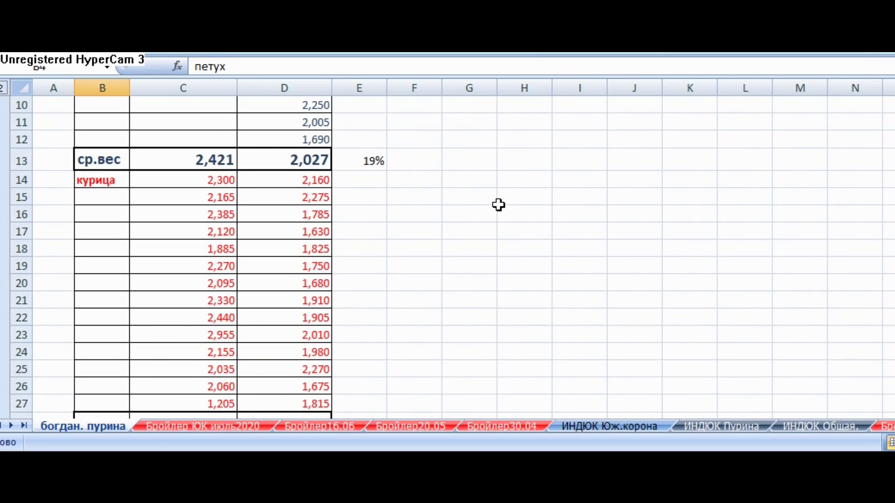
scroll(499, 205, down, 1)
scroll(499, 206, down, 1)
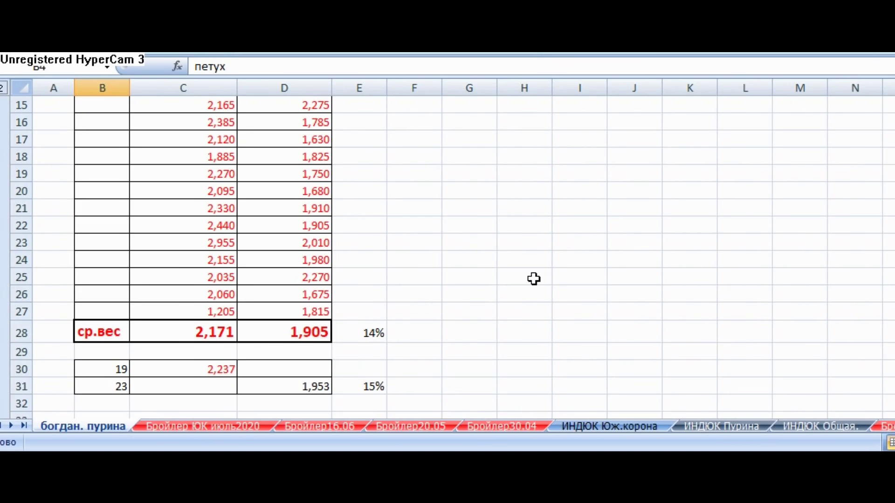
scroll(534, 279, up, 1)
scroll(533, 279, up, 1)
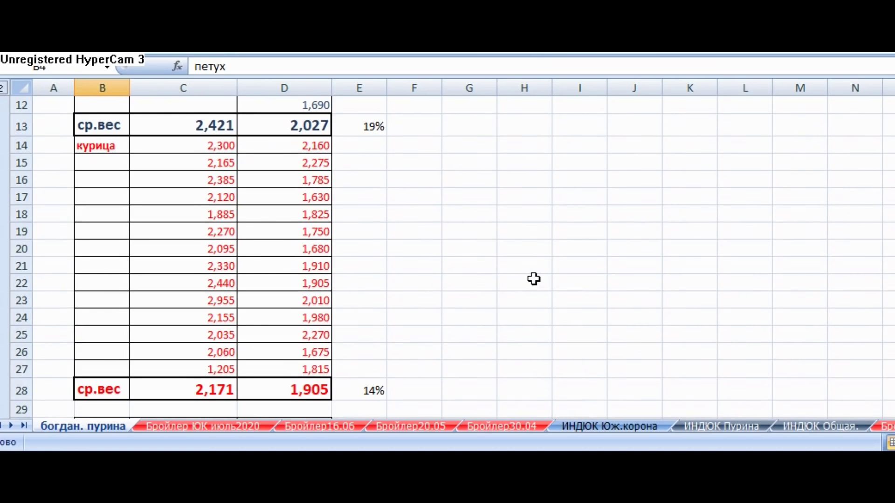
click(427, 389)
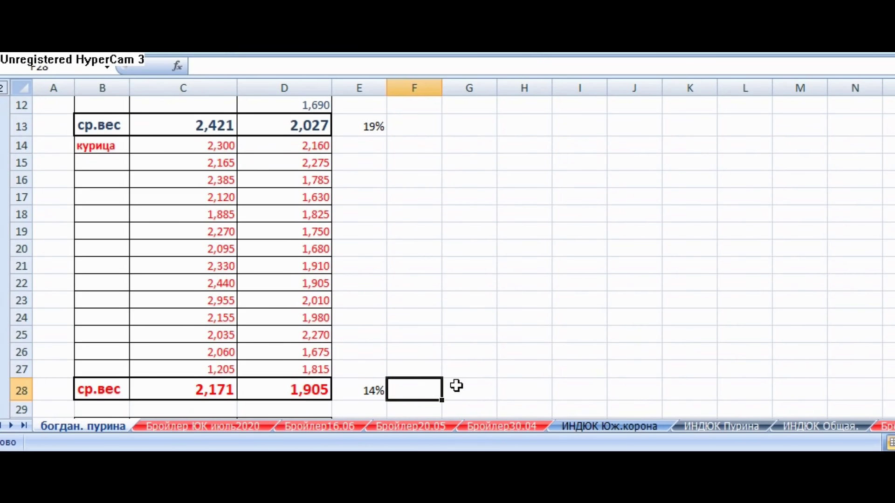
text(=)
click(358, 125)
text(+)
click(371, 391)
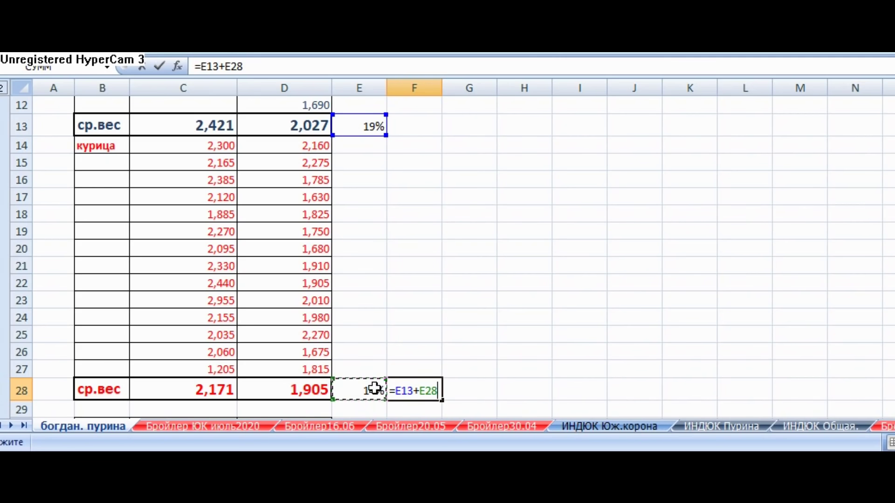
key(Return)
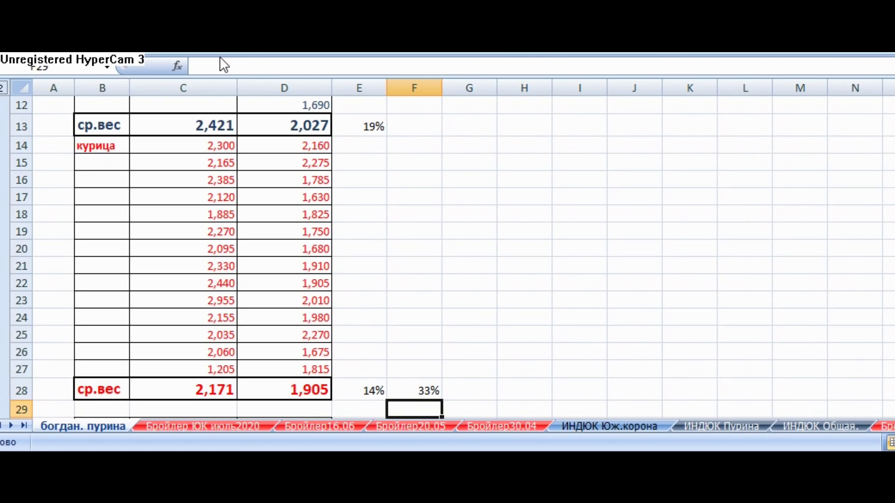
- Change the F28 formula to the average of both percentages, =(E13+E28)/2
click(422, 391)
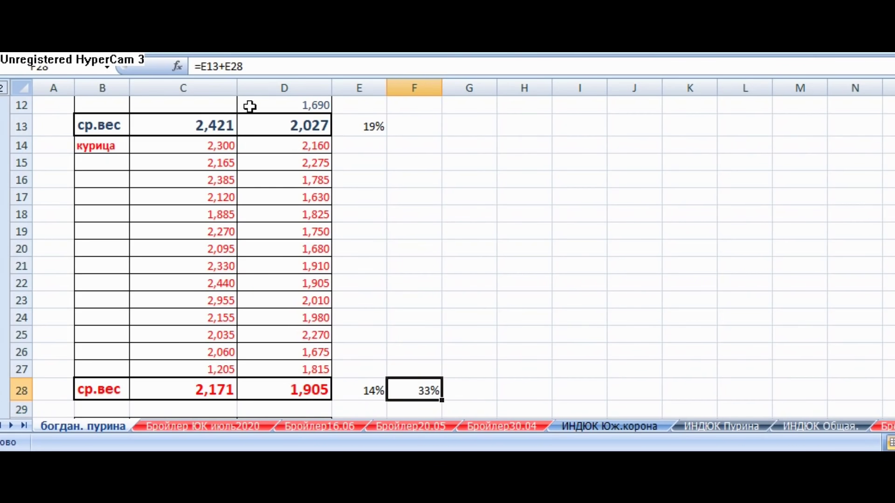
click(202, 65)
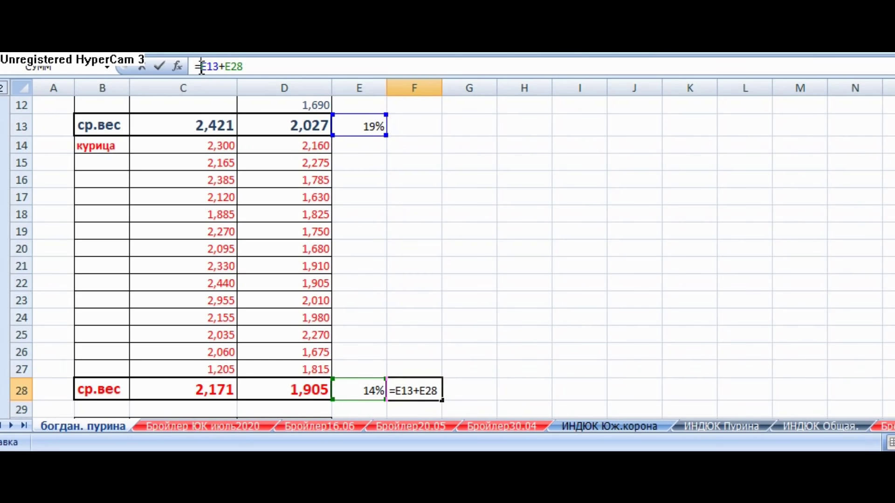
text(()
click(249, 65)
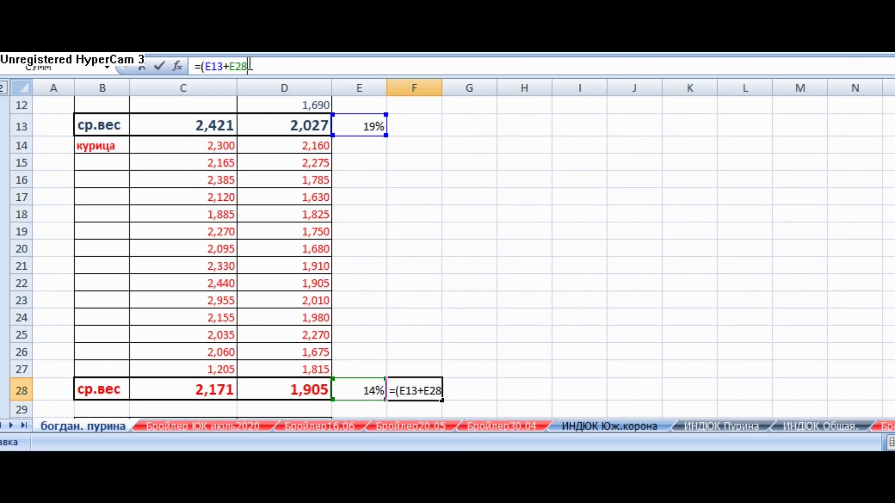
text(/2)
key(Return)
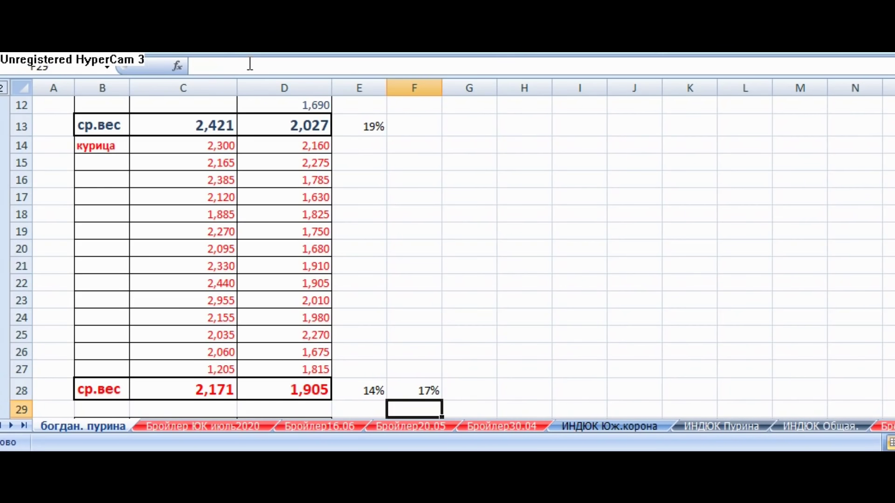
- Label the average percentage by entering "ср.%" in F27 above it
click(429, 373)
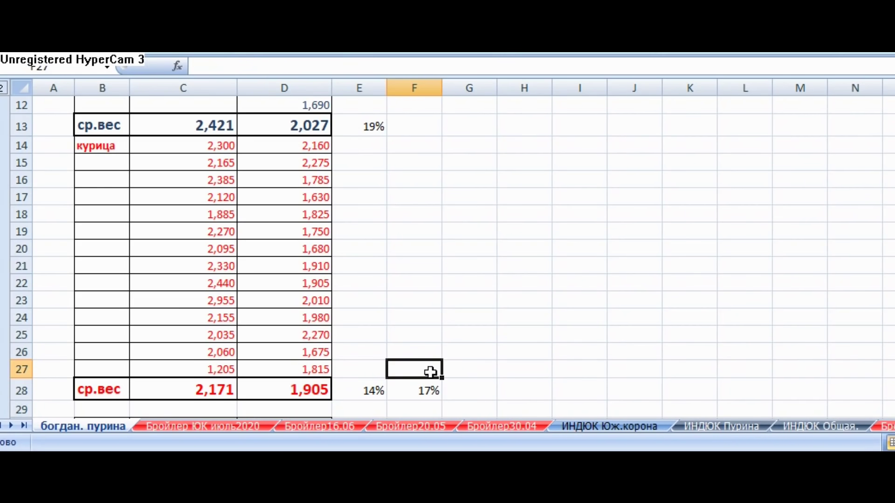
text(ср)
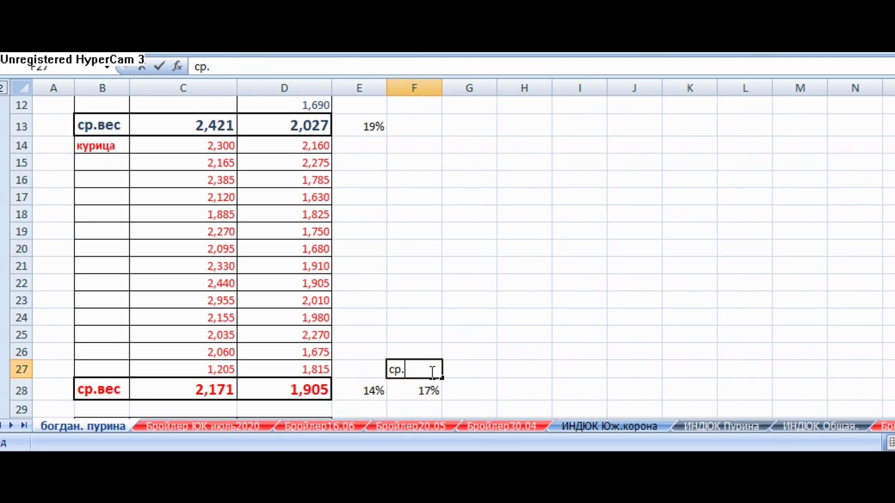
text(.%)
click(616, 375)
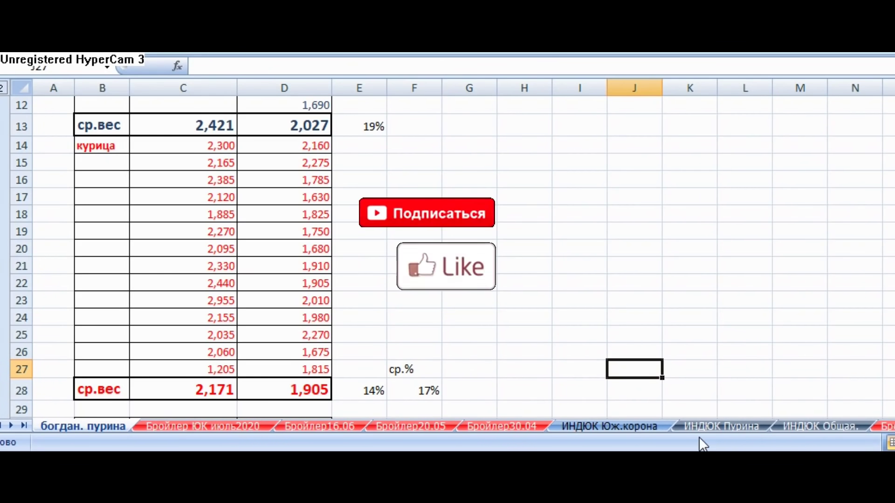
- Zoom out the sheet to view the rooster and hen weights together with the averages and percentage differences
scroll(617, 333, down, 1)
scroll(617, 336, up, 1)
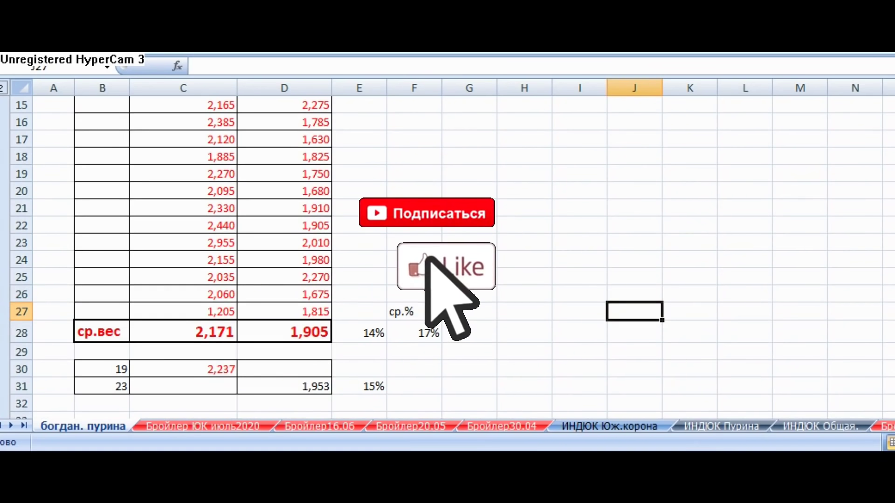
ctrl+scroll(616, 336, down, 3)
ctrl+scroll(448, 247, down, 3)
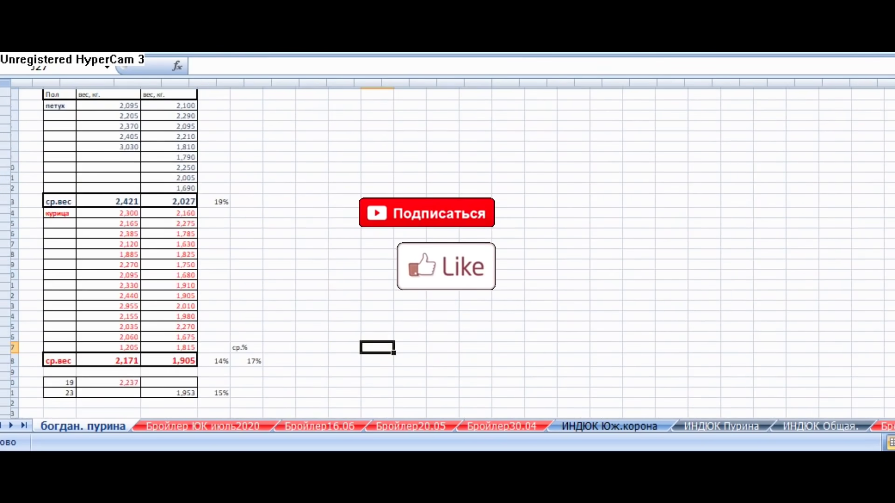